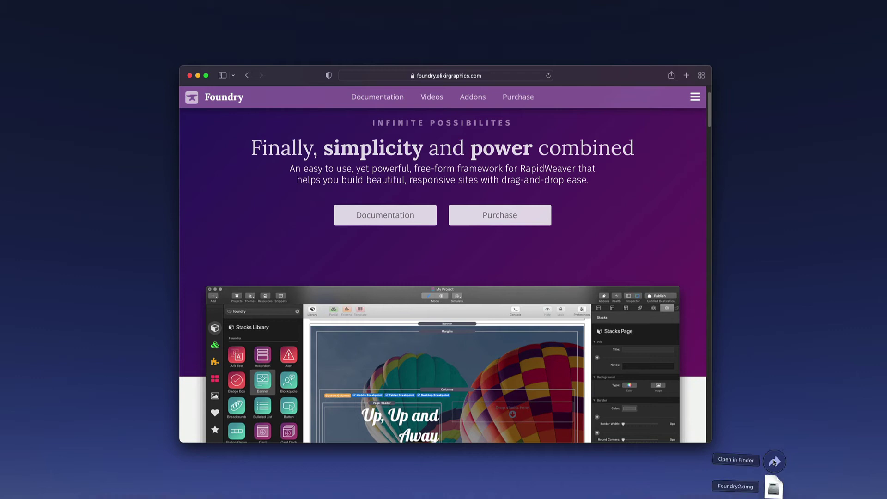
Open Foundry2.dmg from Downloads and centre the Foundry 2 window.
{"action": "left_click", "coordinate": [773, 489]}
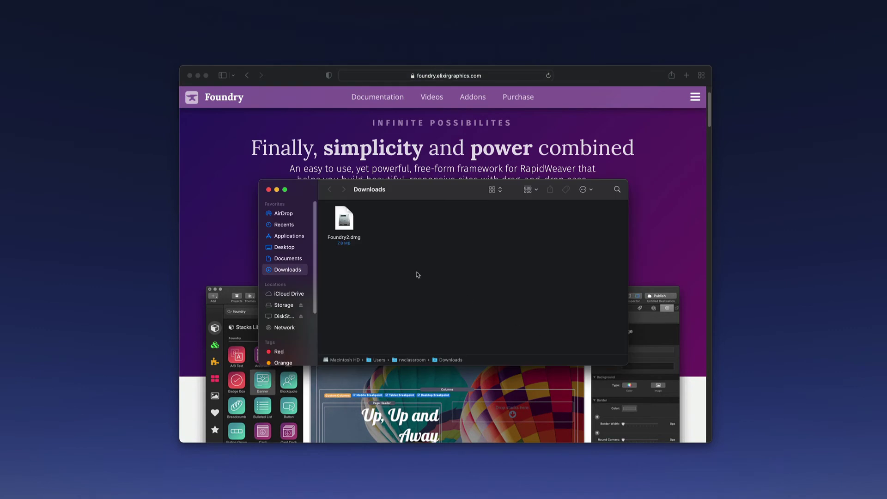
{"action": "left_click", "coordinate": [348, 224]}
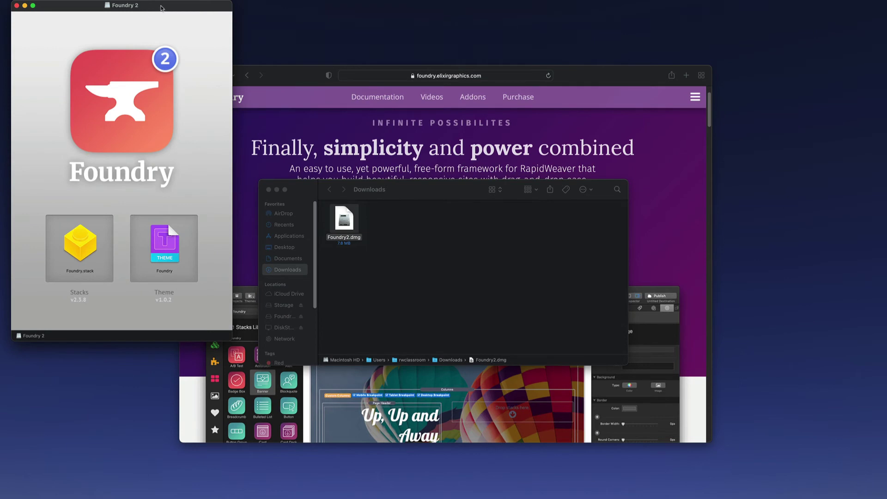
{"action": "left_click_drag", "start_coordinate": [161, 8], "coordinate": [508, 98]}
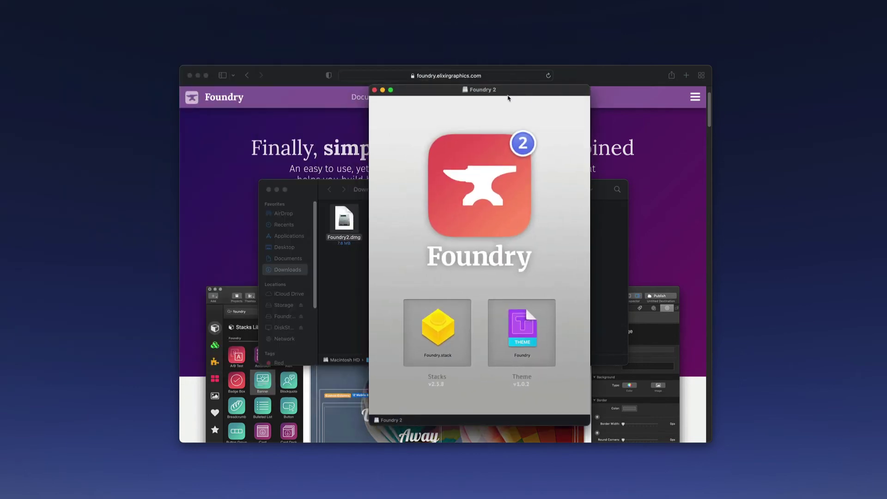
Select Foundry.stack and the Foundry theme together in the Foundry 2 window.
{"action": "left_click", "coordinate": [441, 329]}
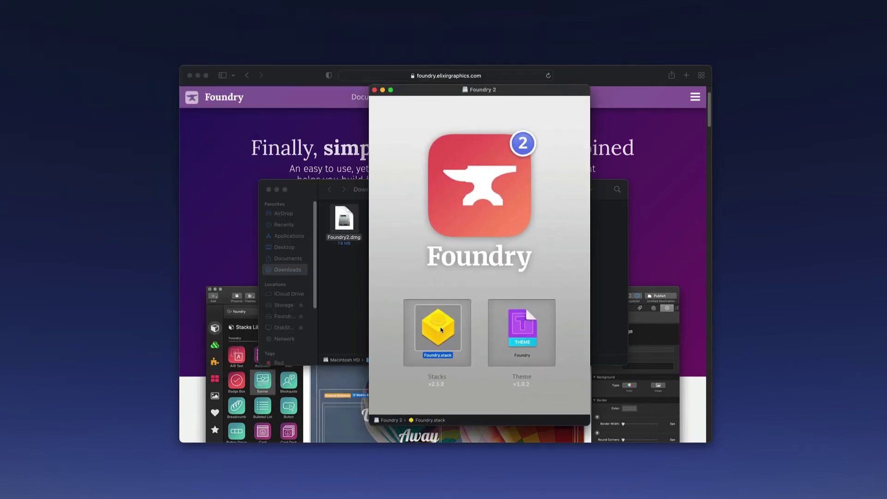
{"action": "left_click", "coordinate": [527, 325], "text": "super"}
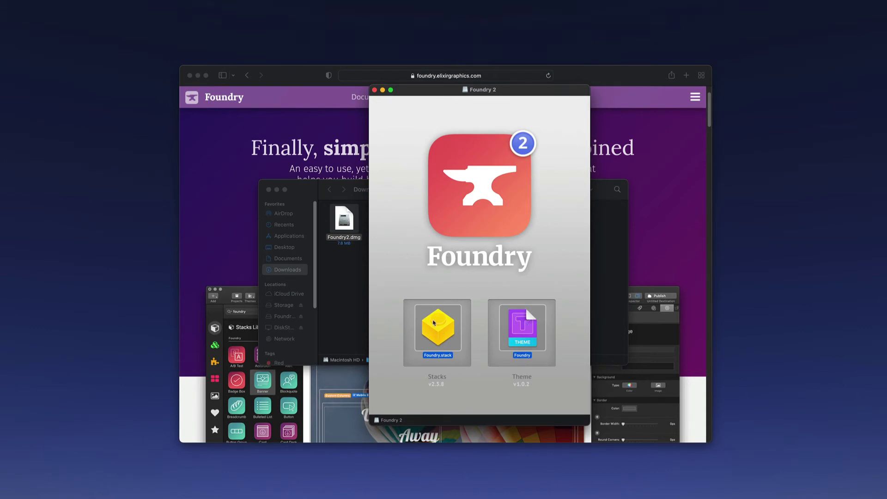
{"action": "left_click", "coordinate": [391, 318]}
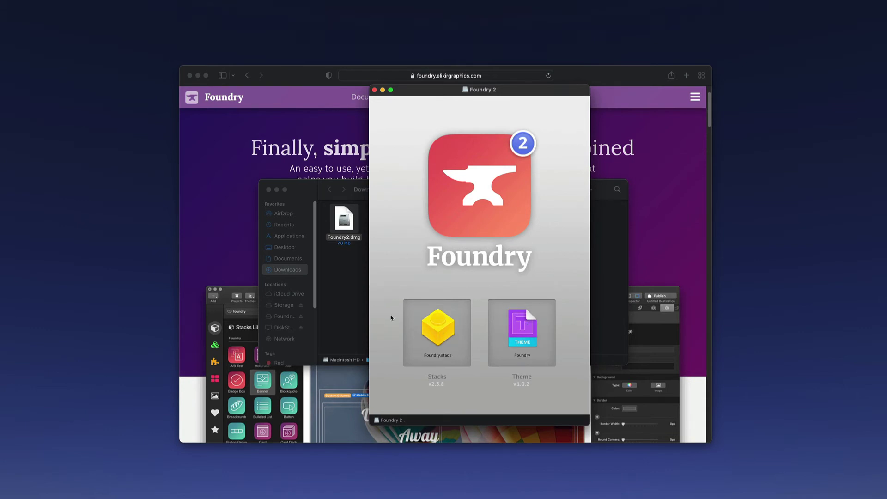
{"action": "left_click", "coordinate": [439, 325]}
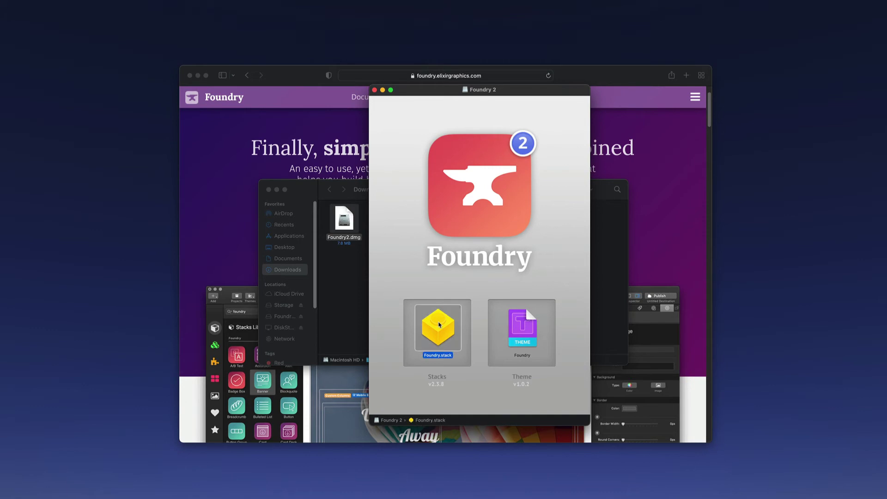
{"action": "left_click", "coordinate": [522, 324], "text": "super"}
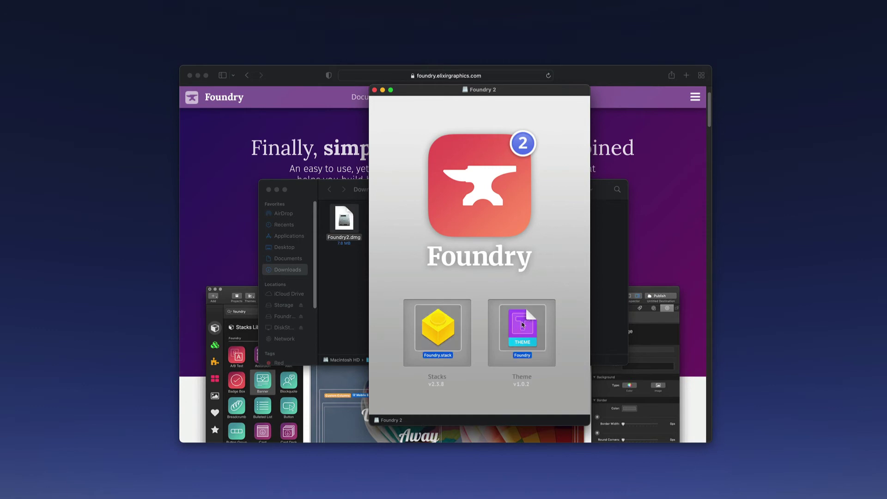
Install Foundry.stack and the Foundry theme through the RapidWeaver Addons Installer, then return to the welcome window.
{"action": "double_click", "coordinate": [449, 324]}
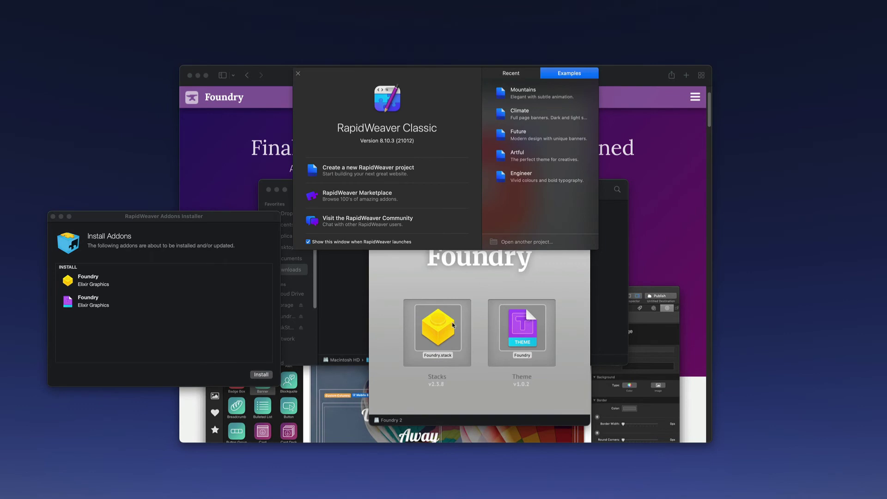
{"action": "left_click_drag", "start_coordinate": [234, 223], "coordinate": [518, 123]}
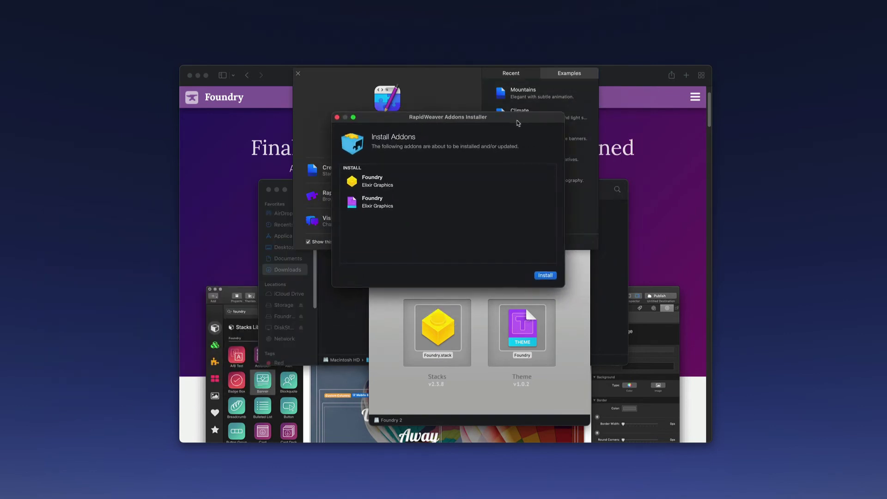
{"action": "left_click", "coordinate": [546, 275]}
{"action": "left_click", "coordinate": [546, 275]}
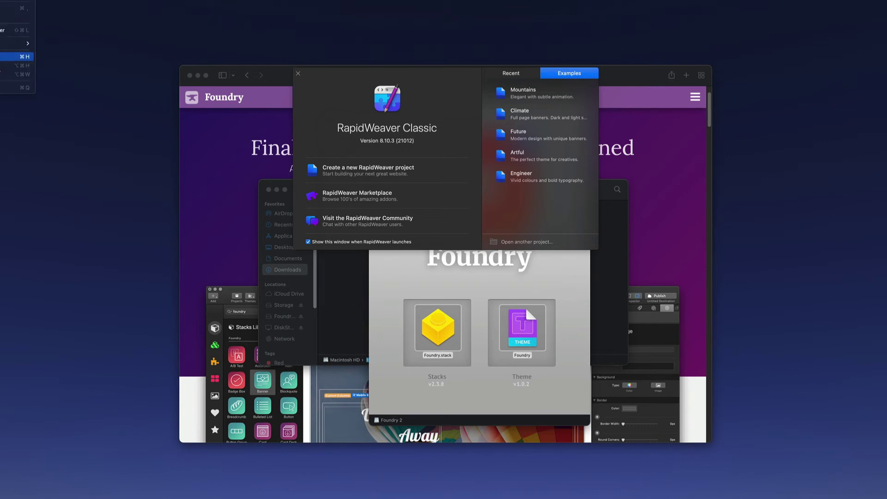
{"action": "left_click", "coordinate": [1, 86]}
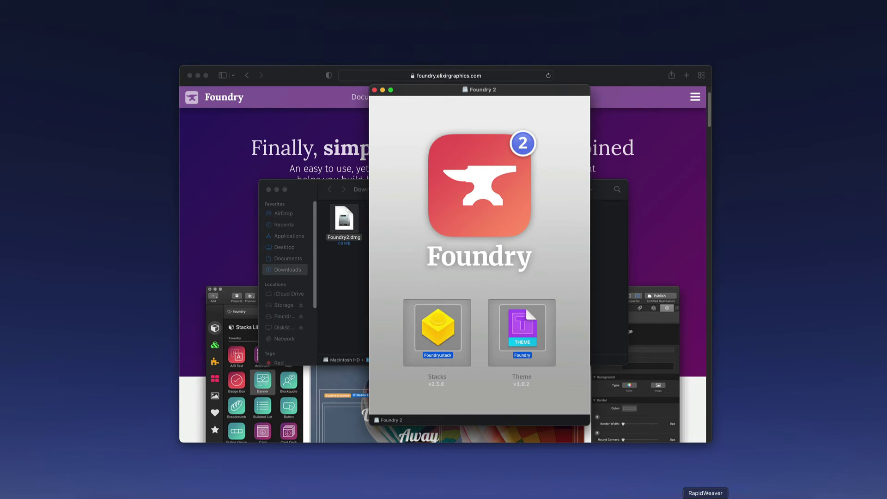
{"action": "left_click", "coordinate": [705, 497]}
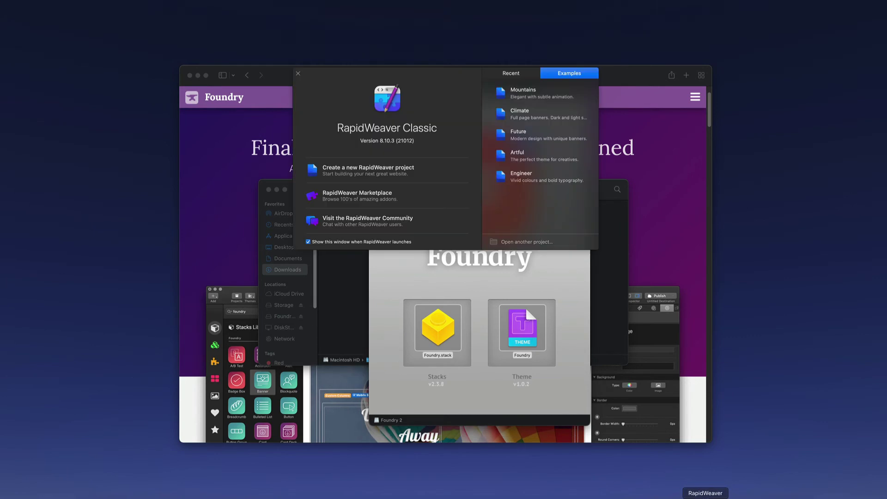
Close the Foundry 2 window, eject the 'Foundry 2' disk and close the Downloads window.
{"action": "left_click", "coordinate": [493, 405]}
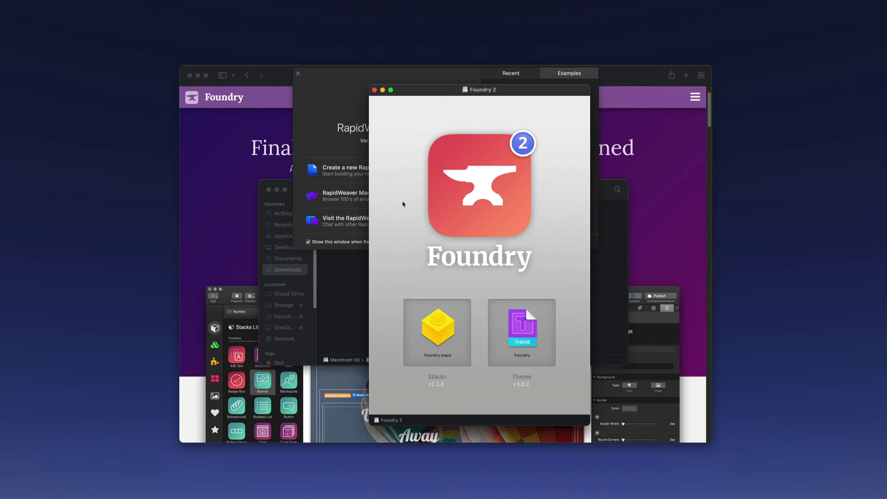
{"action": "left_click", "coordinate": [374, 90]}
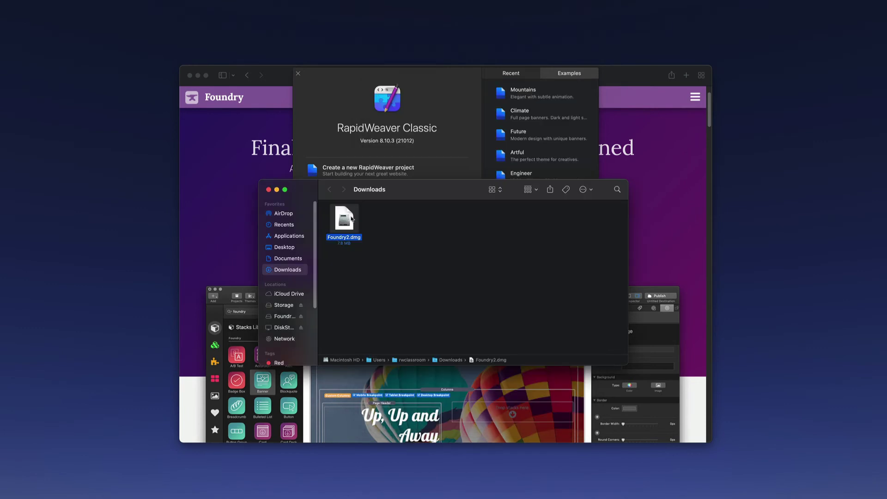
{"action": "right_click", "coordinate": [845, 5]}
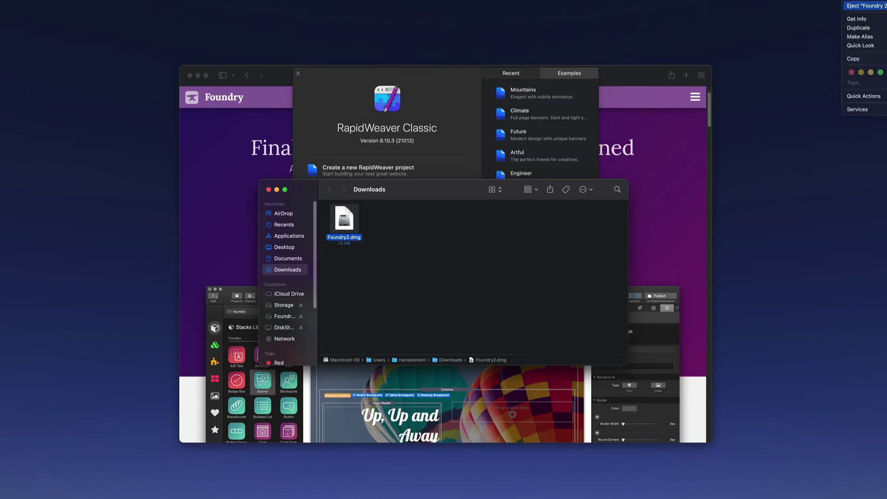
{"action": "left_click", "coordinate": [847, 6]}
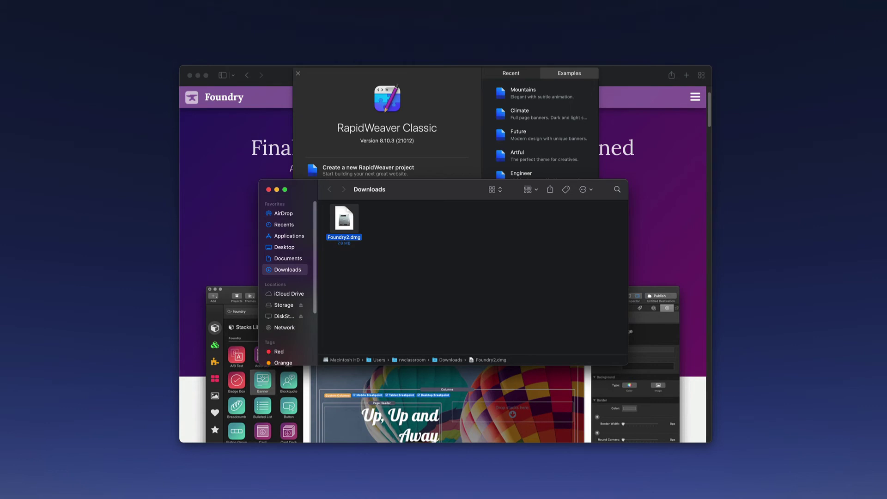
{"action": "left_click", "coordinate": [269, 190]}
{"action": "left_click", "coordinate": [457, 82]}
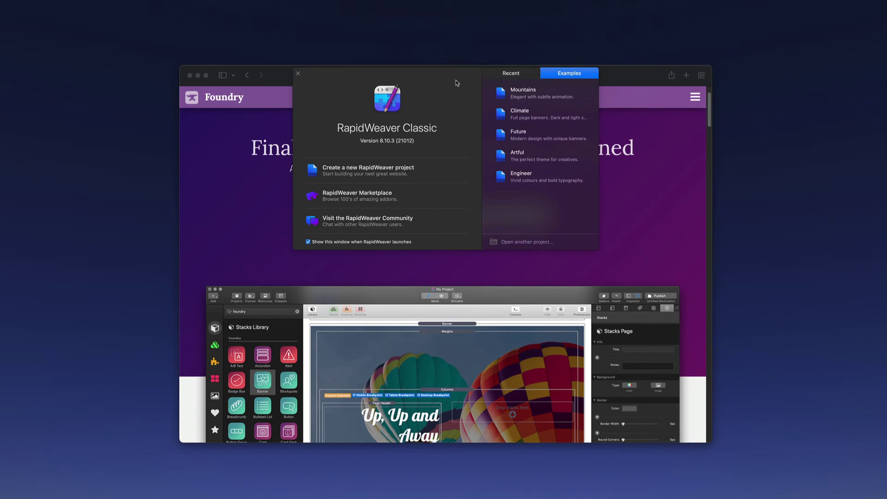
Create a new RapidWeaver project and add an empty Stacks page to it.
{"action": "left_click", "coordinate": [376, 175]}
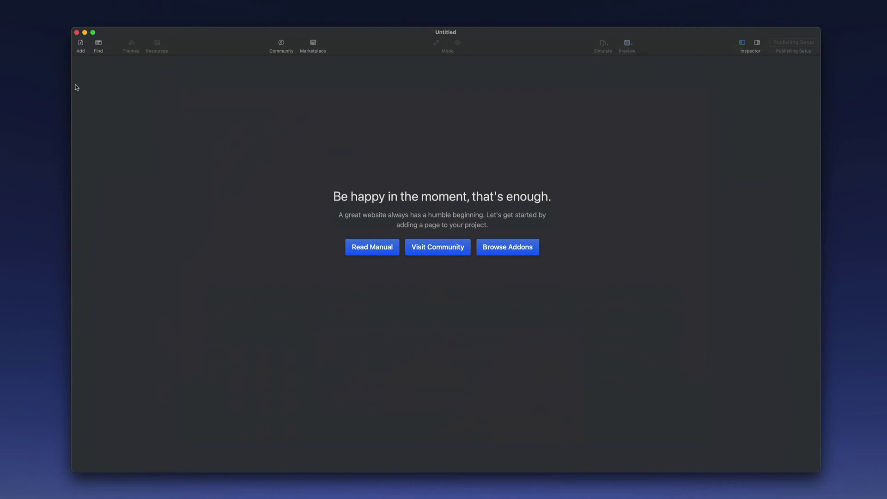
{"action": "left_click", "coordinate": [79, 44]}
{"action": "left_click", "coordinate": [64, 73]}
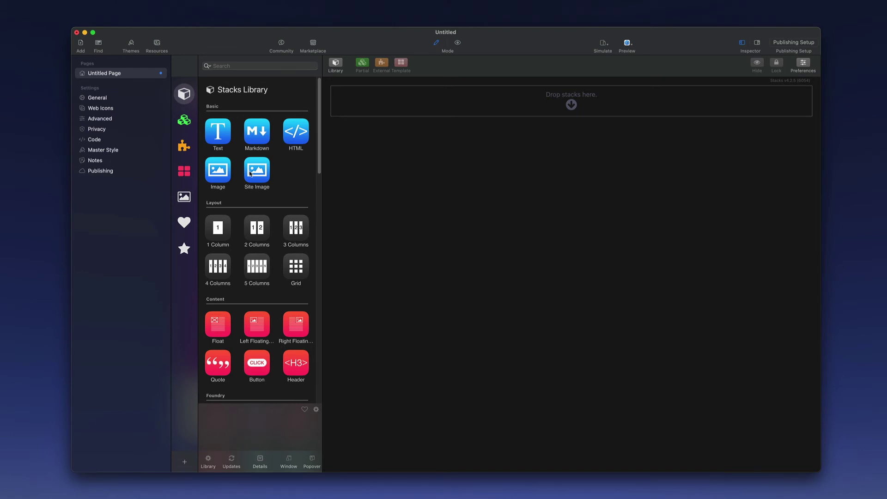
Search the themes for 'foundr' and make the Foundry theme the default.
{"action": "left_click", "coordinate": [131, 44]}
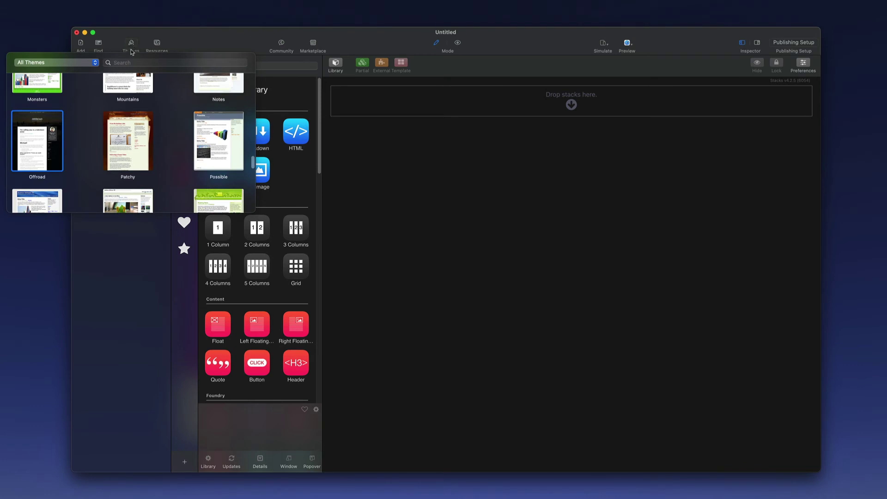
{"action": "left_click", "coordinate": [136, 63]}
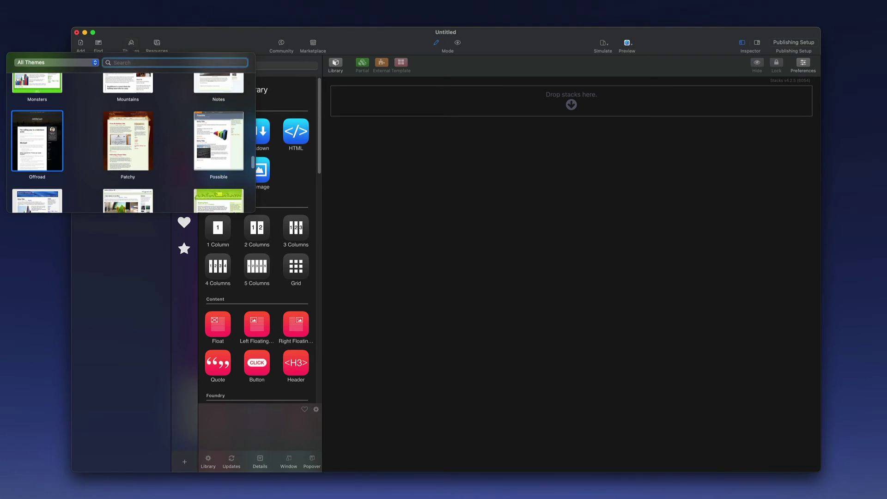
{"action": "type", "text": "foundr"}
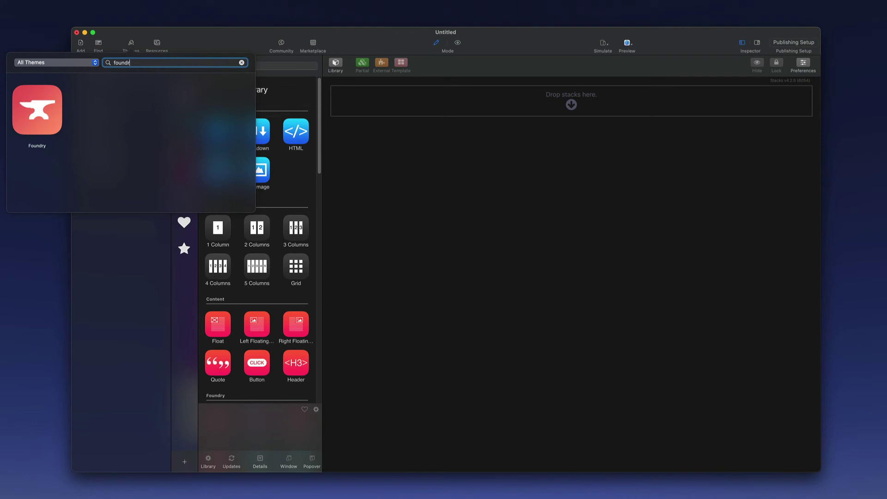
{"action": "left_click", "coordinate": [43, 99]}
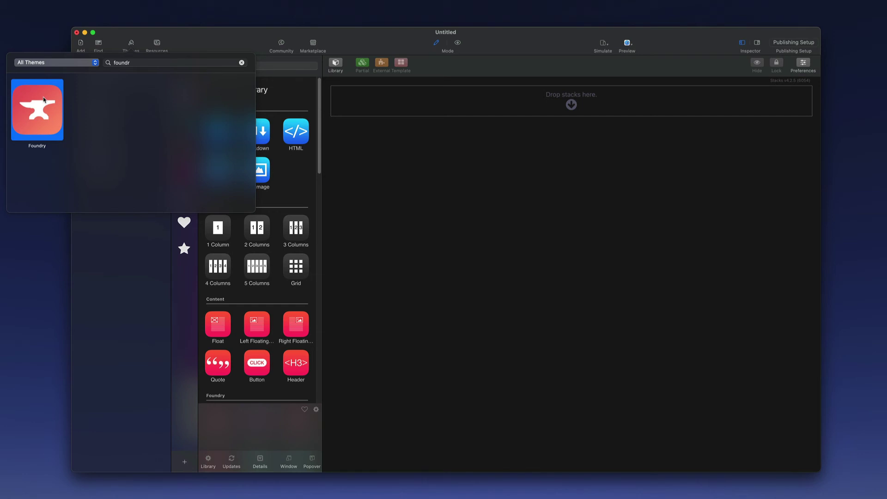
{"action": "right_click", "coordinate": [42, 99]}
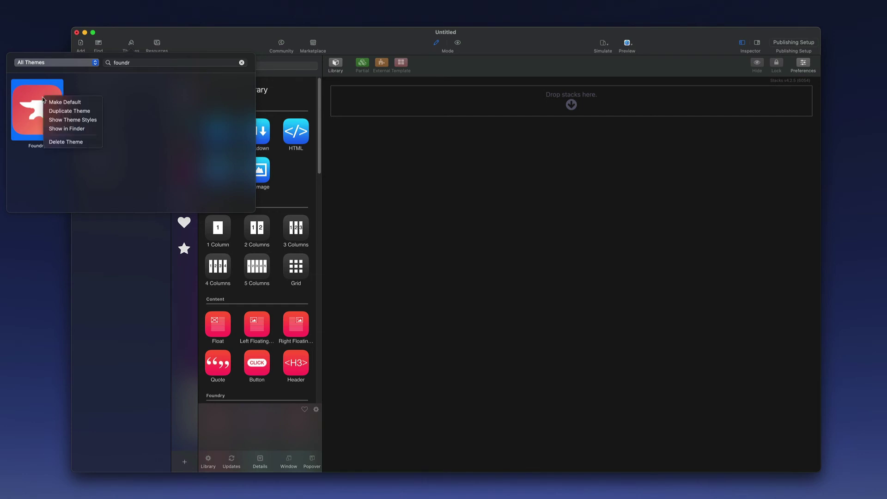
{"action": "left_click", "coordinate": [53, 104]}
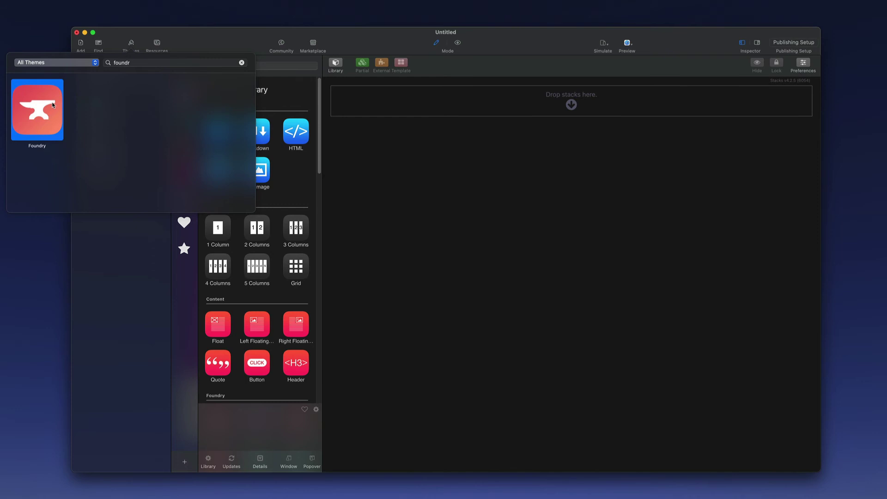
{"action": "left_click", "coordinate": [233, 40]}
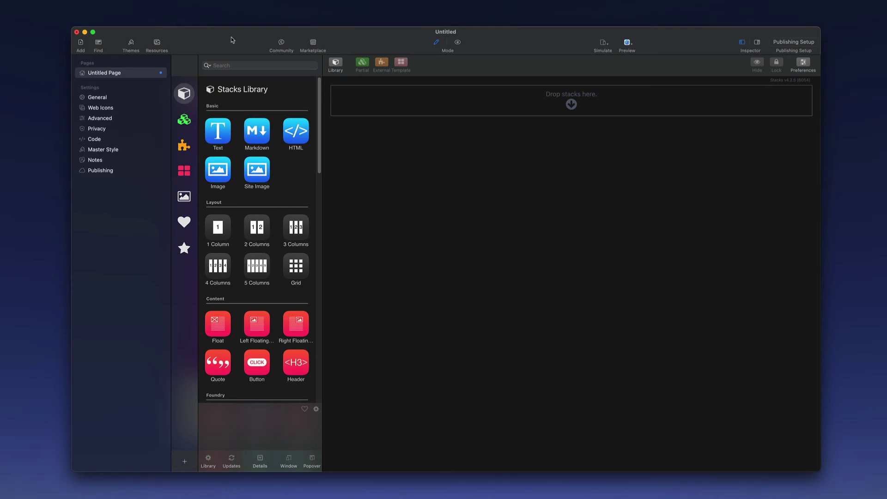
Filter the Stacks Library with the search term 'foundry' to show A/B Test, Accordion, Alert.
{"action": "left_click", "coordinate": [227, 65]}
{"action": "type", "text": "foundry"}
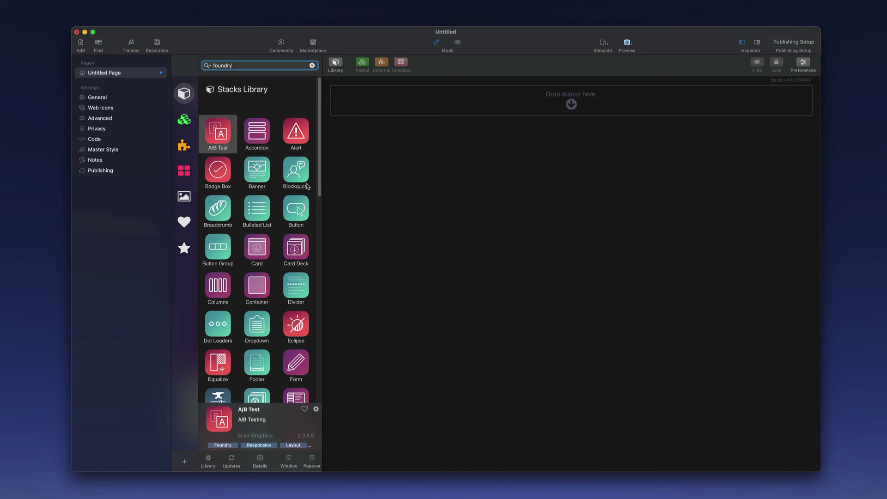
{"action": "left_click", "coordinate": [312, 65]}
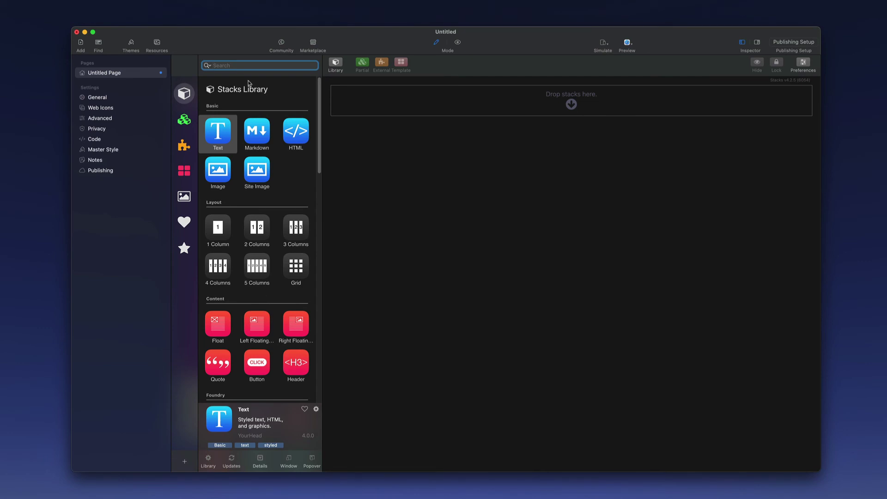
{"action": "type", "text": "foundry"}
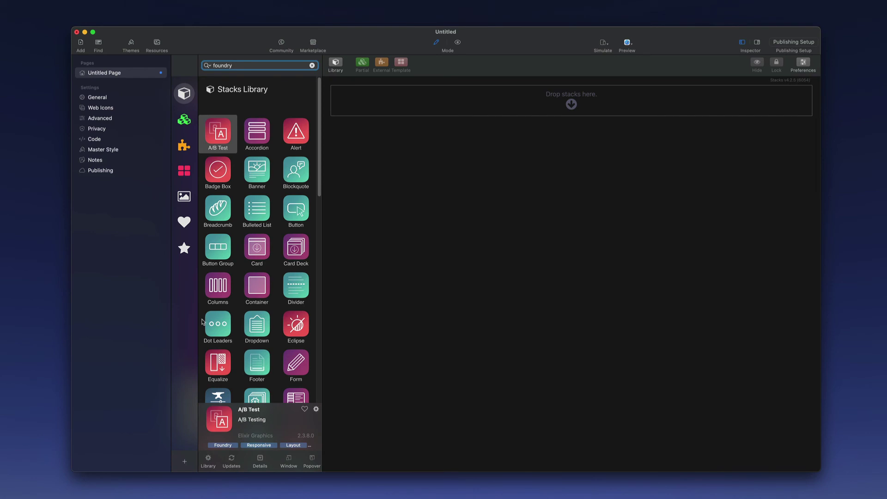
Add a library group called 'Foundry', with its icon set to Wrench in blue.
{"action": "left_click", "coordinate": [185, 462]}
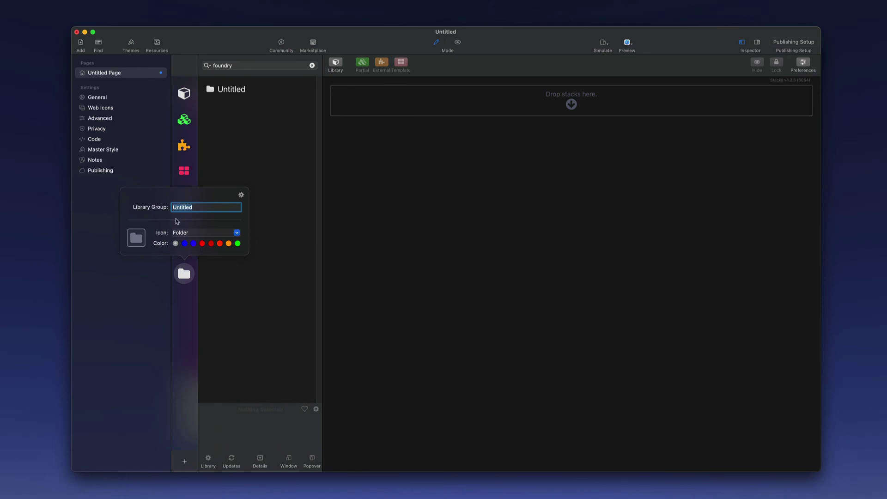
{"action": "type", "text": "Foundry"}
{"action": "left_click", "coordinate": [186, 233]}
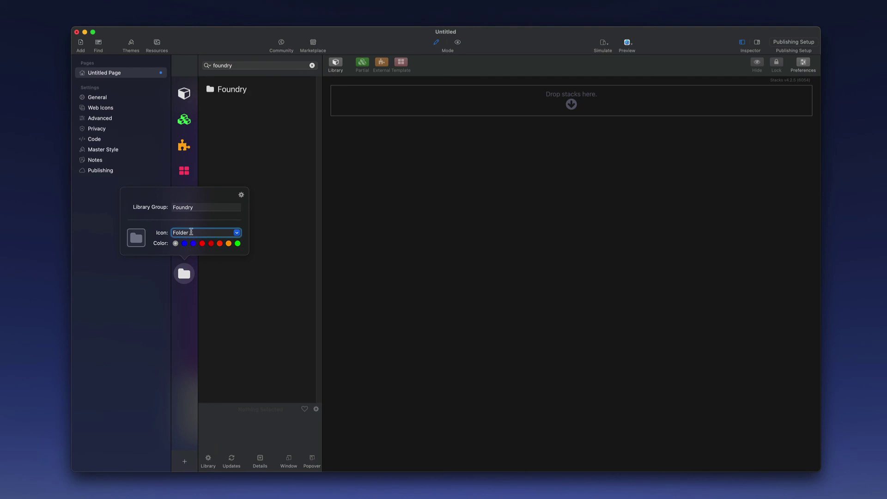
{"action": "double_click", "coordinate": [191, 232]}
{"action": "type", "text": "Wrench"}
{"action": "left_click", "coordinate": [184, 243]}
{"action": "left_click", "coordinate": [185, 307]}
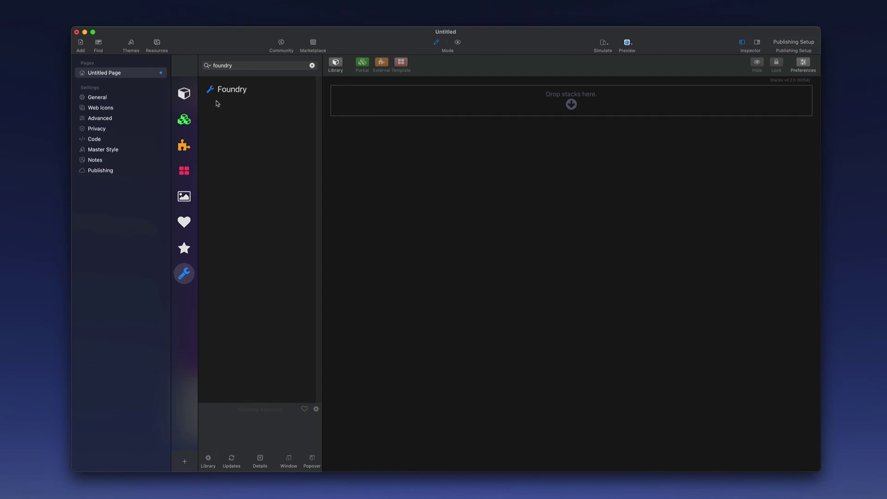
Select every 'foundry'-filtered stack, add them to the Foundry group, then clear the search.
{"action": "left_click", "coordinate": [184, 93]}
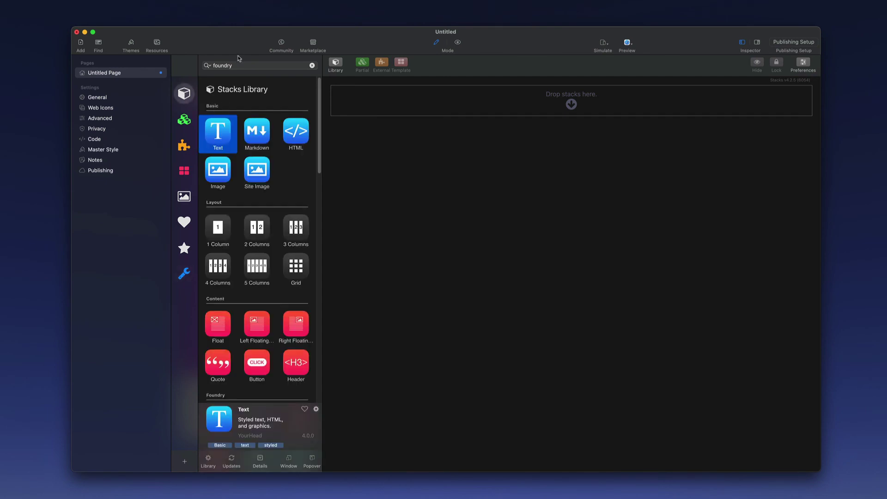
{"action": "left_click", "coordinate": [257, 65]}
{"action": "key", "text": "Return"}
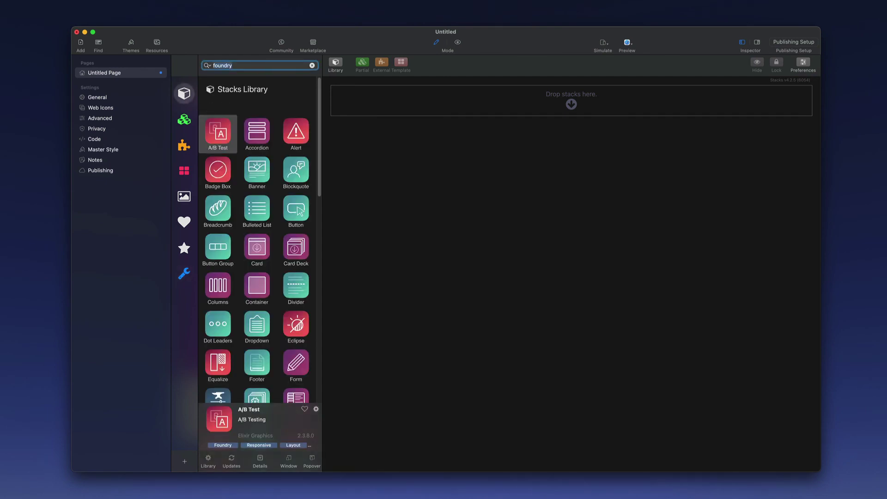
{"action": "left_click", "coordinate": [235, 126]}
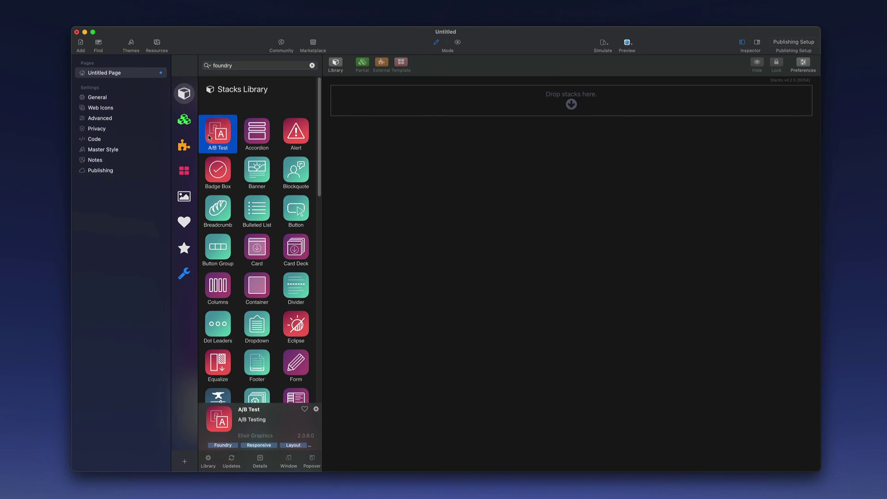
{"action": "key", "text": "super+a"}
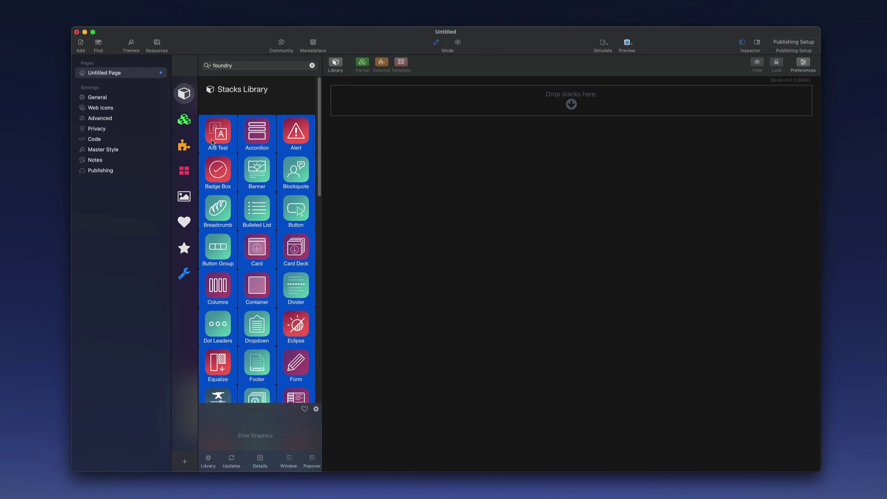
{"action": "right_click", "coordinate": [223, 124]}
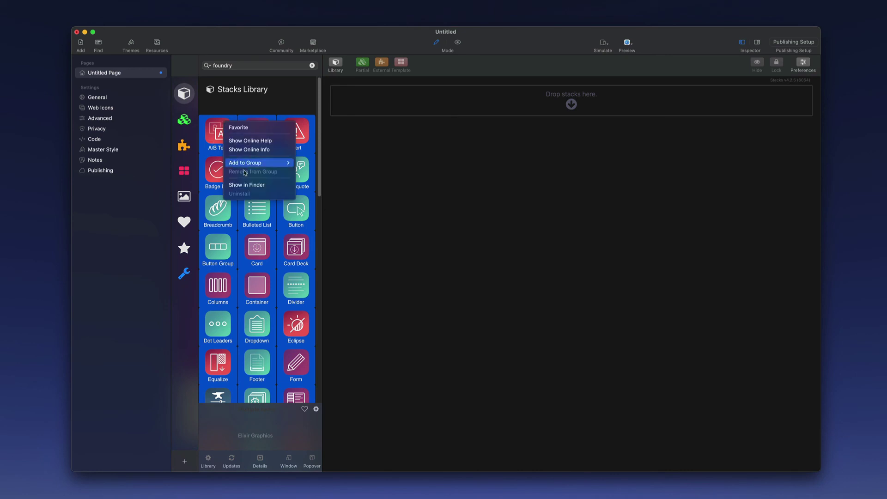
{"action": "mouse_move", "coordinate": [255, 163]}
{"action": "left_click", "coordinate": [316, 164]}
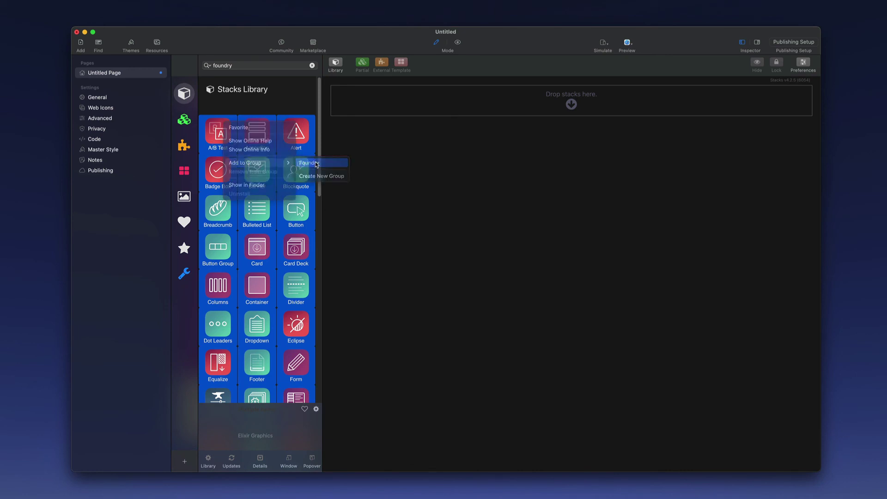
{"action": "left_click", "coordinate": [312, 65]}
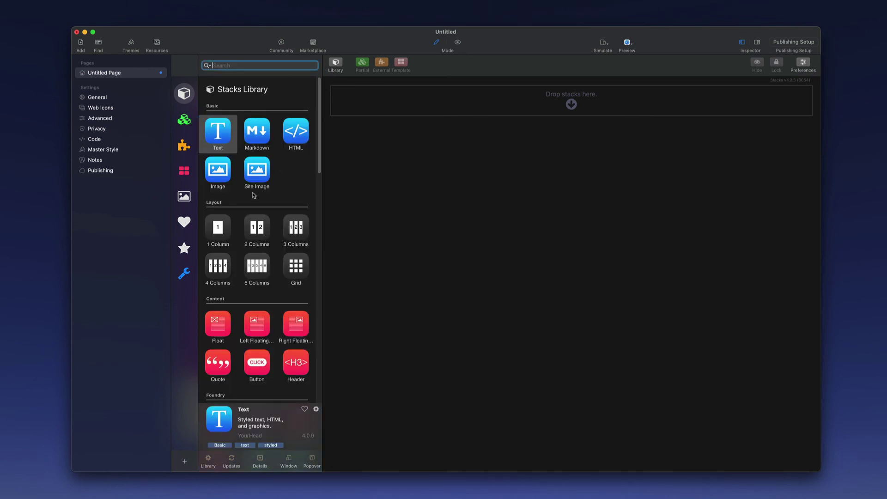
Open the wrench Foundry group and scroll through stacks like A/B Test, Accordion, Scroll to Top.
{"action": "left_click", "coordinate": [184, 275]}
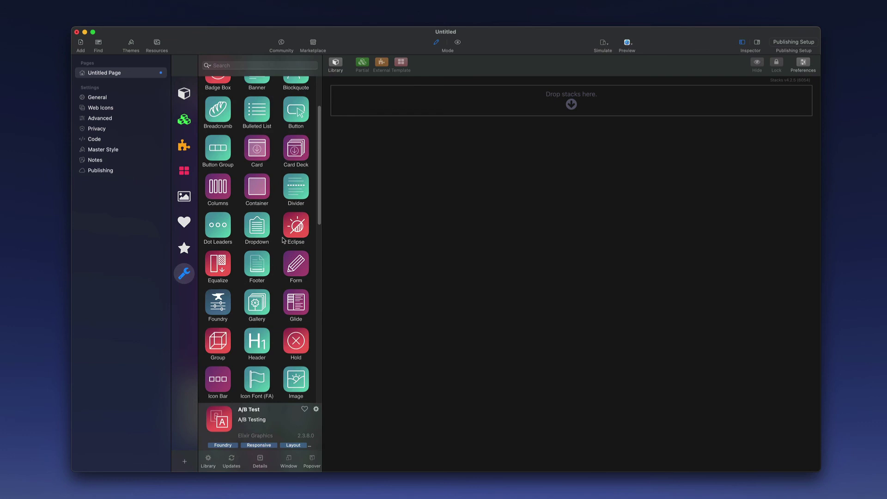
{"action": "scroll", "coordinate": [280, 240], "scroll_direction": "down", "scroll_amount": 4}
{"action": "scroll", "coordinate": [281, 240], "scroll_direction": "down", "scroll_amount": 12}
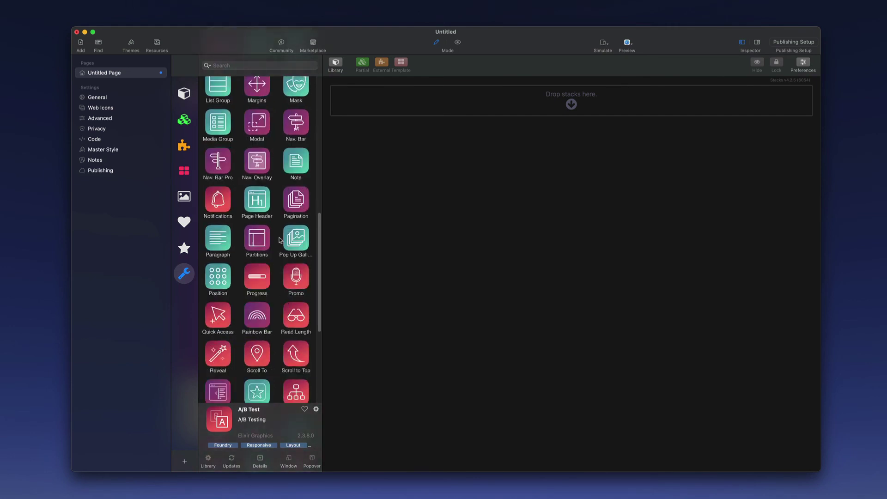
{"action": "scroll", "coordinate": [280, 240], "scroll_direction": "up", "scroll_amount": 15}
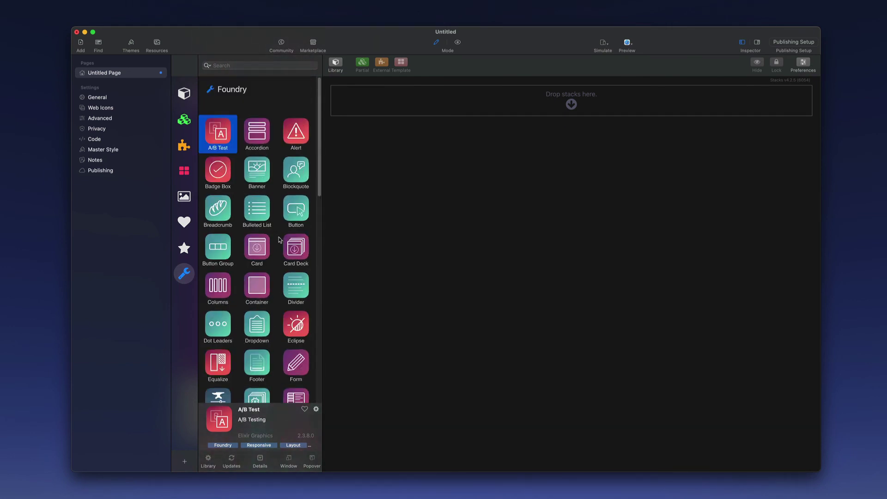